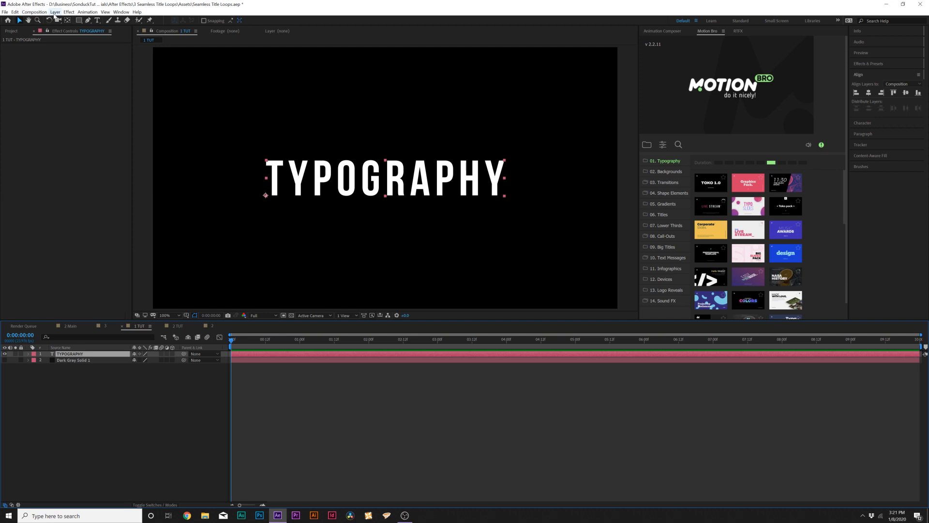
Step: Pre-compose the TYPOGRAPHY text layer into a new composition named Title PLaceholder 1
left_click(97, 245)
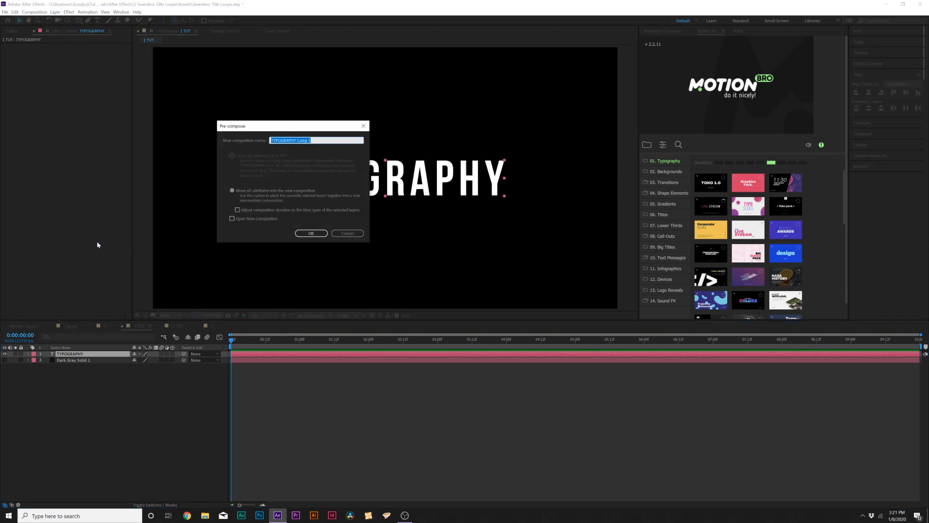
type("Titl")
key("Return")
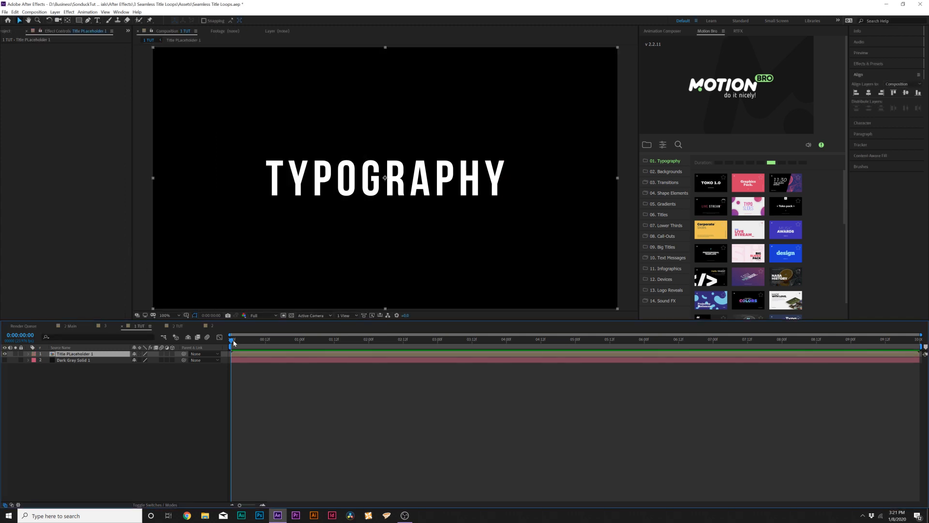
Step: Open the Title PLaceholder 1 composition and resize it to 1046 × 204 px, closely framing the text
double_click(72, 355)
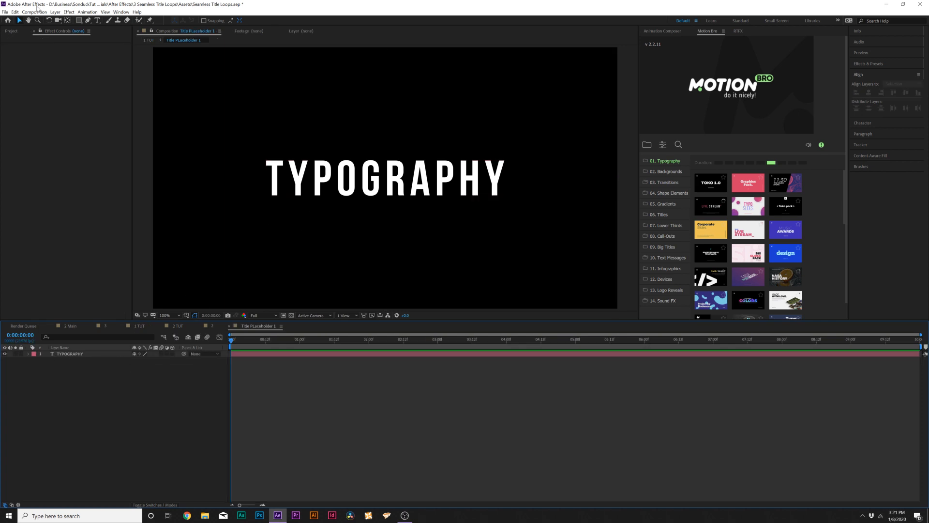
left_click(35, 13)
left_click(52, 30)
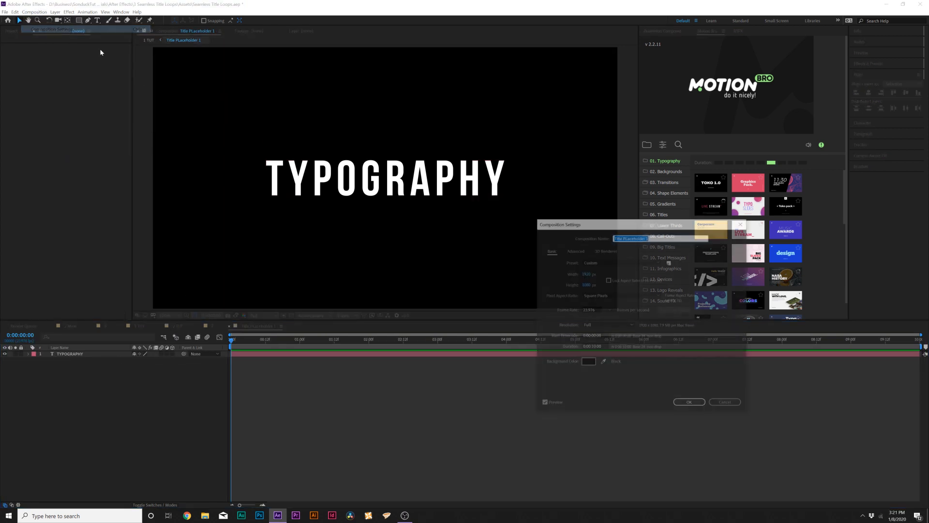
left_click_drag(586, 274, 558, 277)
left_click_drag(583, 275, 535, 265)
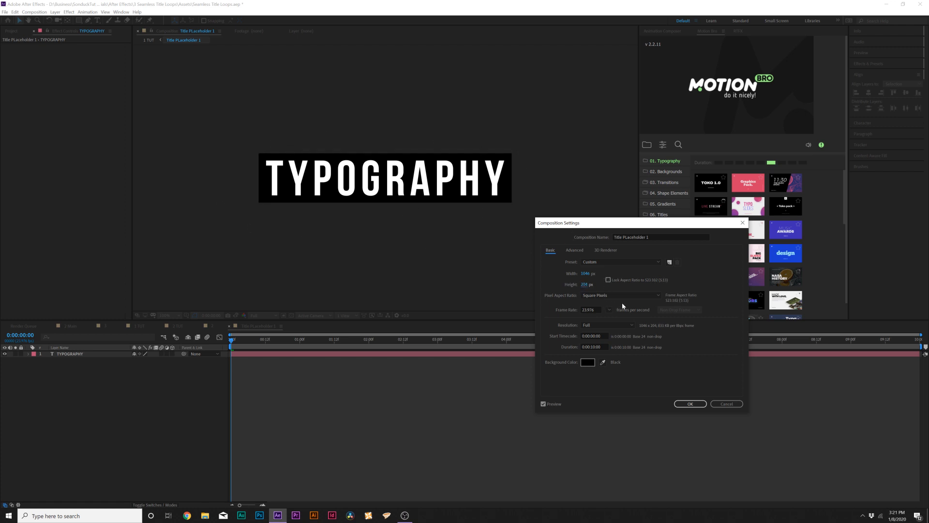
left_click(675, 404)
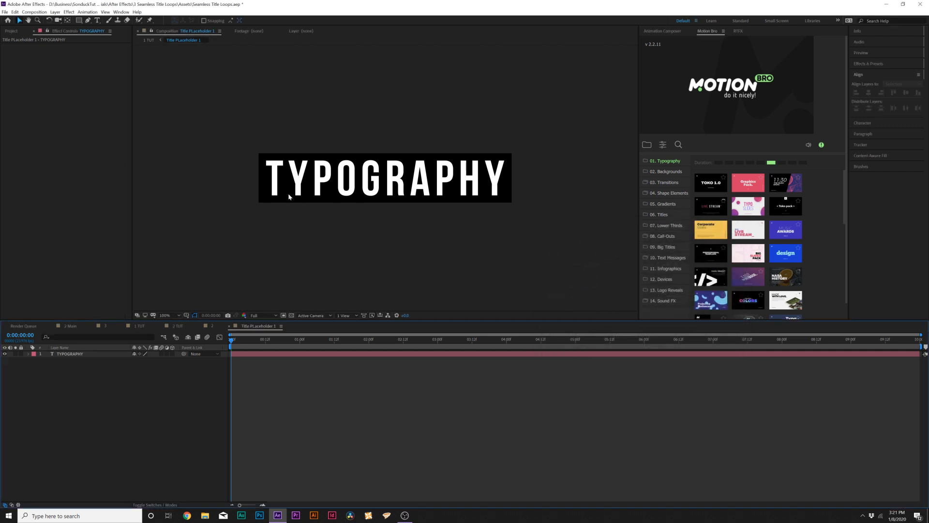
Step: Apply Motion Tile to the Title PLaceholder 1 layer in the 1 TUT composition, with Output Width 610 and Output Height 880
left_click(149, 326)
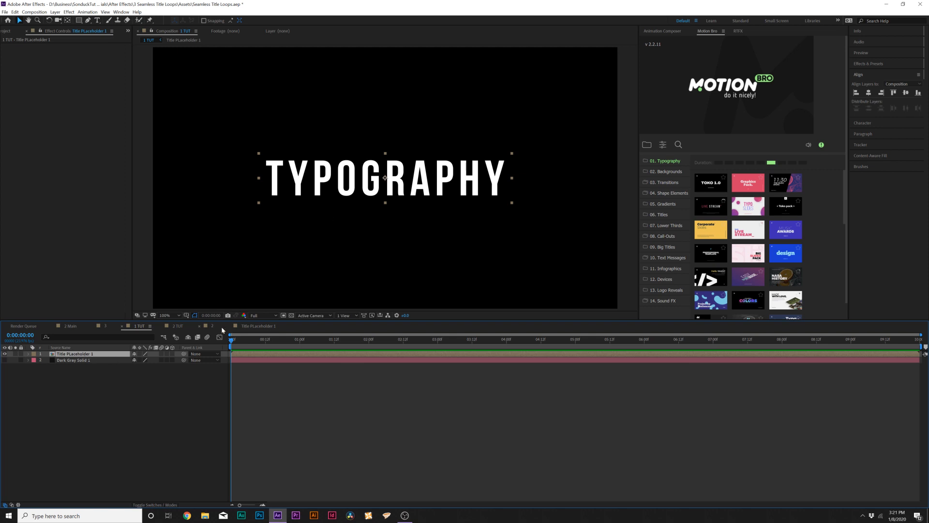
left_click(69, 12)
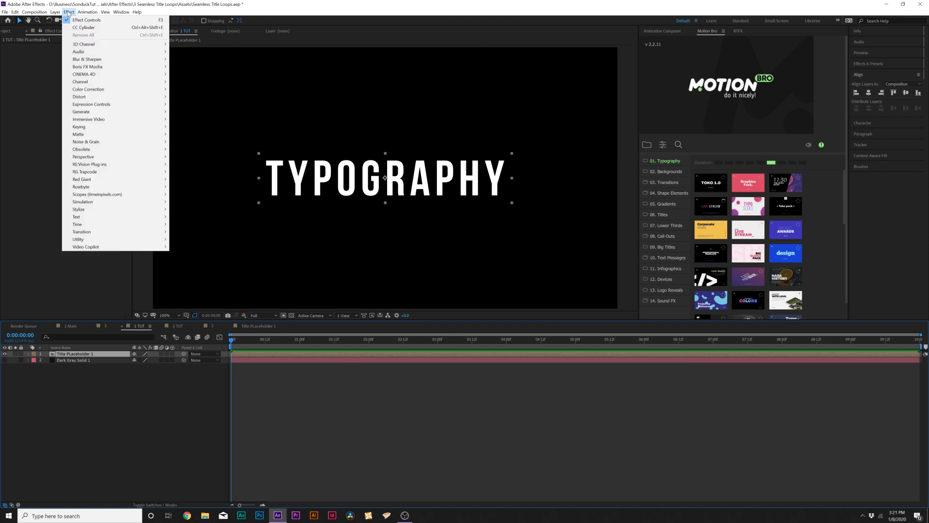
mouse_move(91, 209)
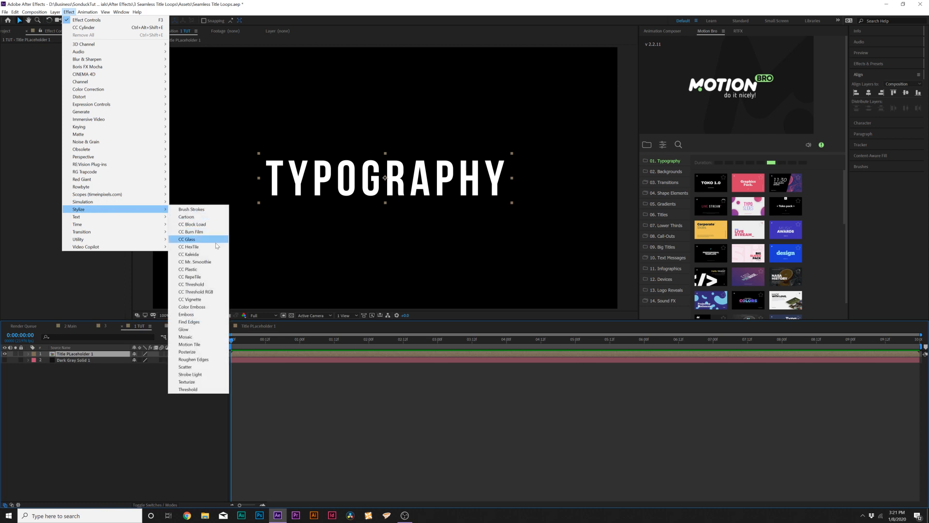
left_click(200, 345)
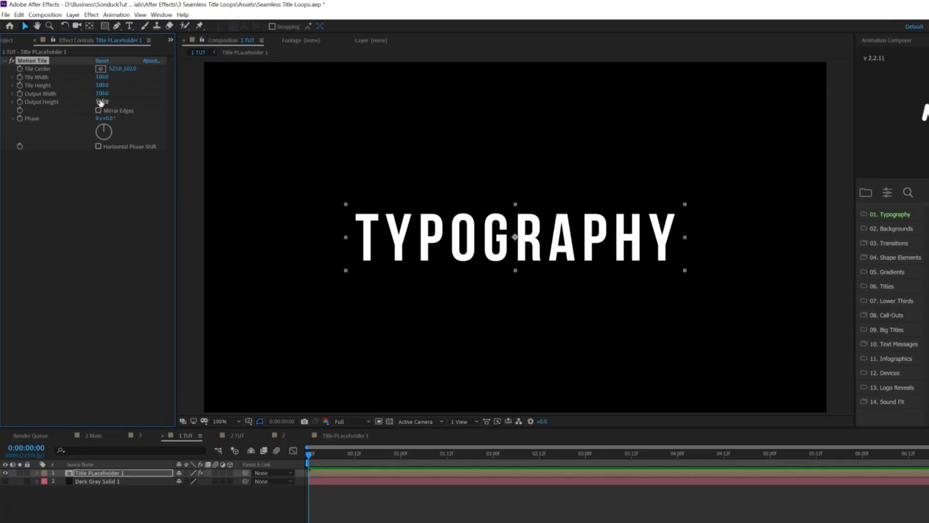
left_click_drag(101, 101, 139, 104)
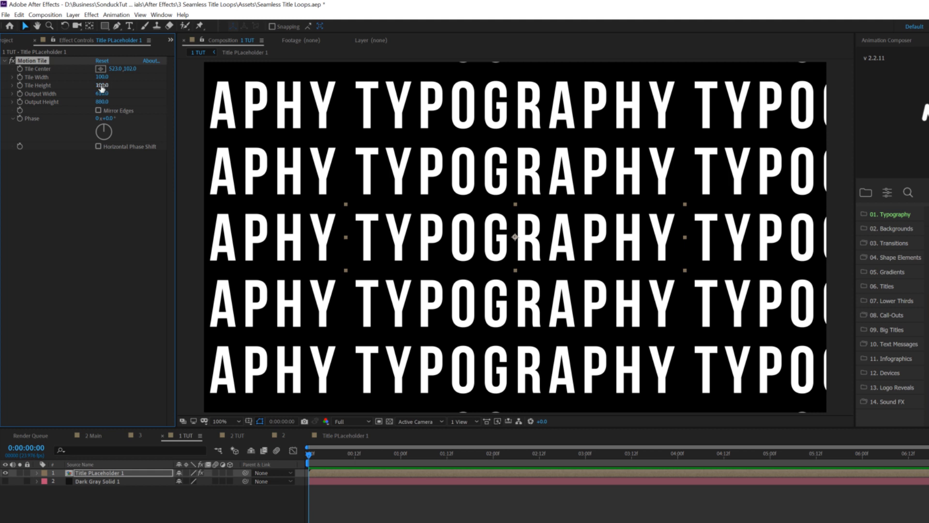
Step: Try a lower Tile Height and mirrored edges on the Motion Tile effect, reverting both
mouse_move(100, 86)
left_mouse_down()
mouse_move(89, 85)
mouse_move(98, 78)
mouse_move(88, 85)
left_mouse_up()
key("ctrl+z")
key("ctrl+z")
key("ctrl+z")
left_click(98, 110)
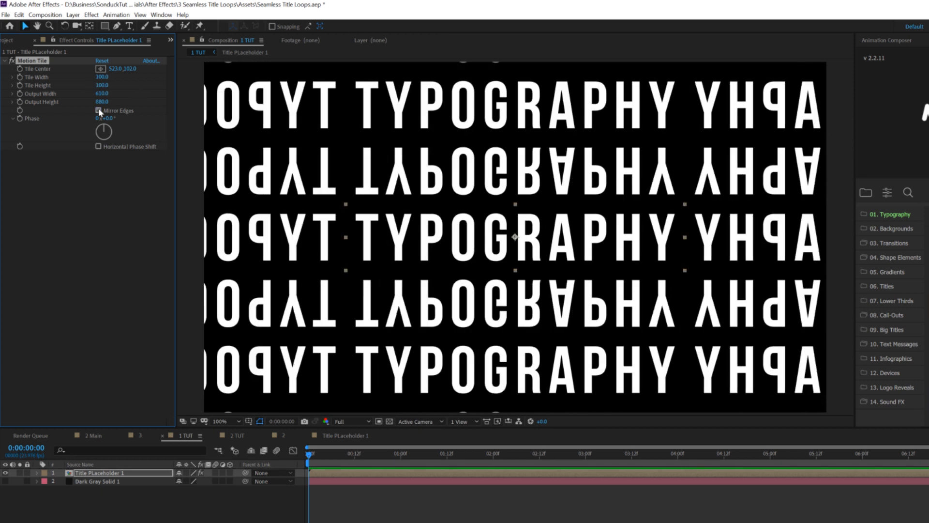
left_click(99, 111)
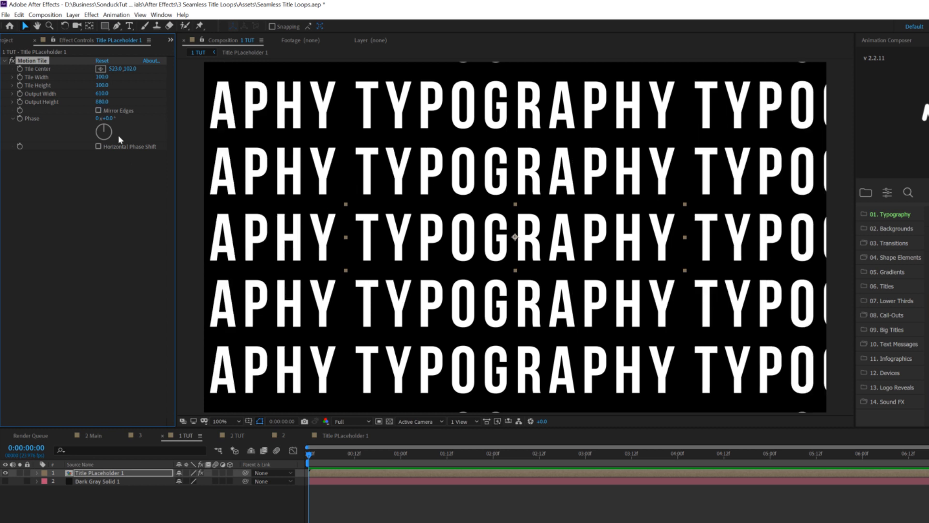
Step: Animate the Motion Tile's Tile Center horizontally with keyframes ending at about 5 seconds, and preview the scrolling text
left_click_drag(508, 454, 770, 465)
left_click_drag(116, 69, 176, 78)
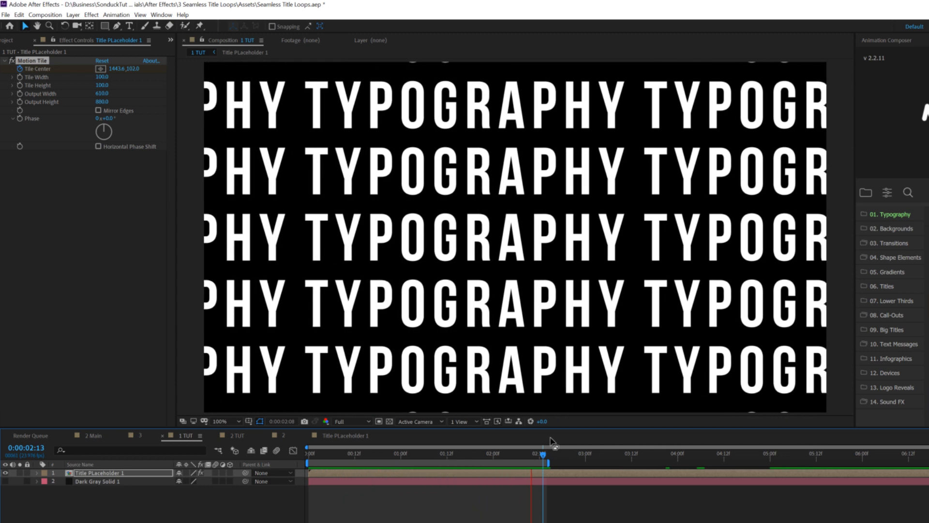
key("space")
left_click_drag(315, 454, 436, 455)
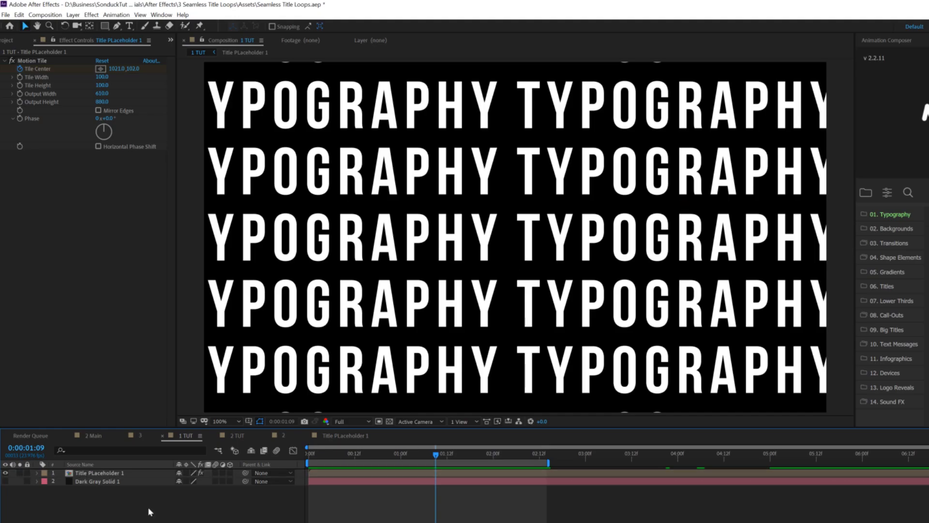
Step: Apply Wave Warp to the Title PLaceholder 1 layer with Wave Width 456 and Wave Height 140
left_click(78, 354)
left_click(91, 14)
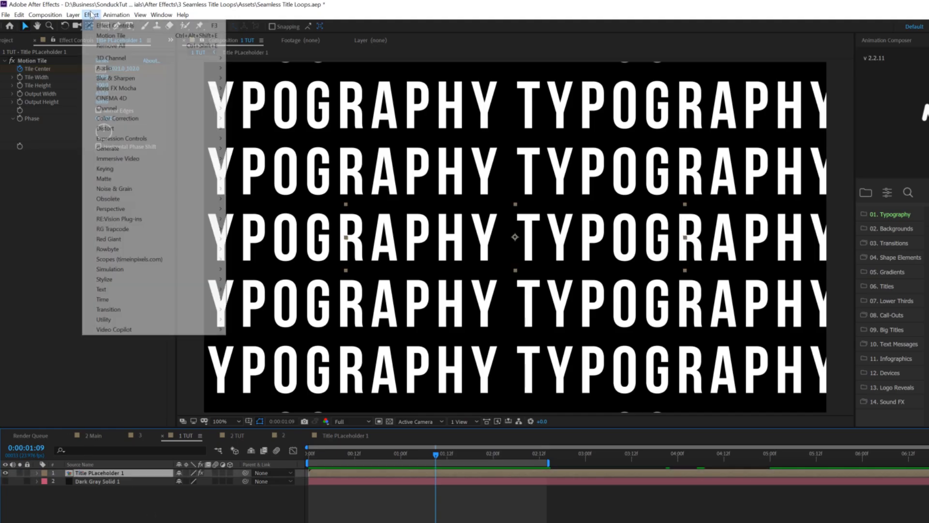
mouse_move(129, 130)
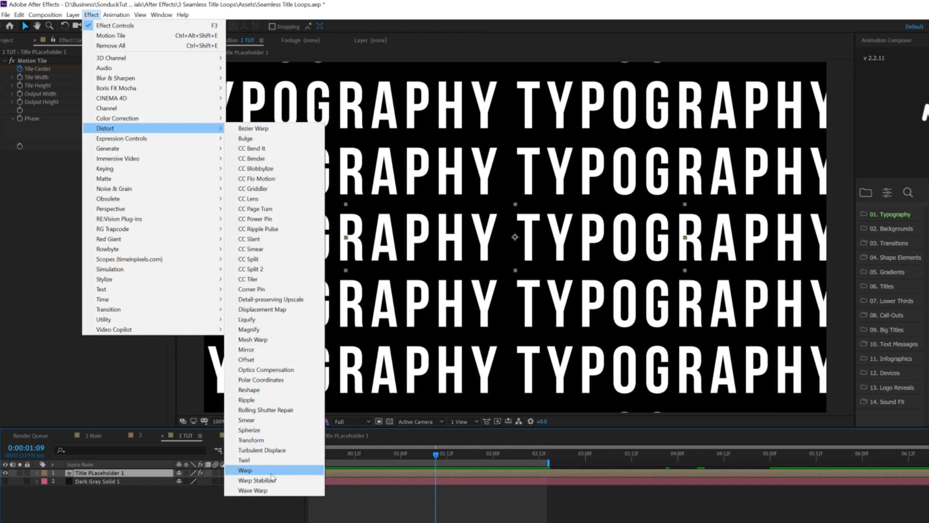
left_click(256, 490)
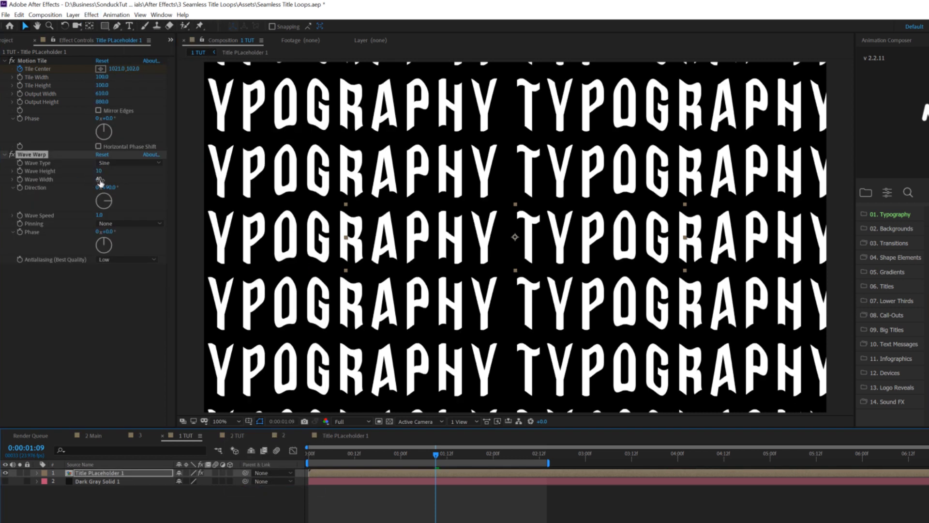
left_click_drag(100, 180, 133, 180)
left_click_drag(205, 184, 837, 214)
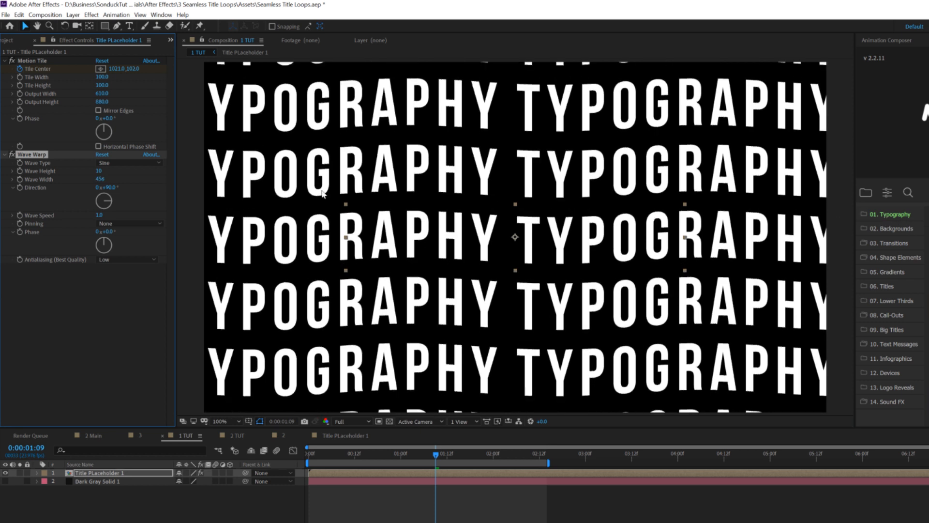
mouse_move(99, 176)
left_mouse_down()
mouse_move(119, 174)
mouse_move(97, 174)
left_mouse_up()
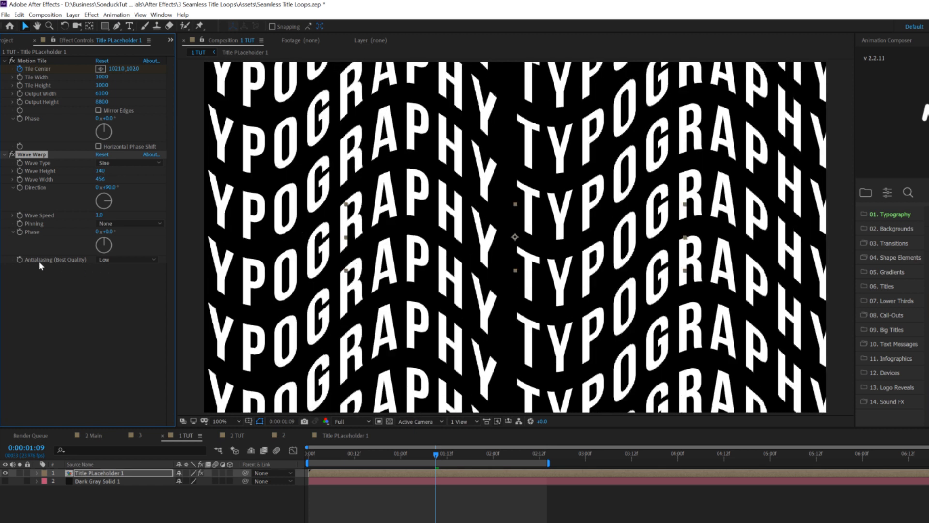
Step: Set the Wave Warp's antialiasing to High, Wave Speed to 0 and Pinning to All Edges
left_click(112, 259)
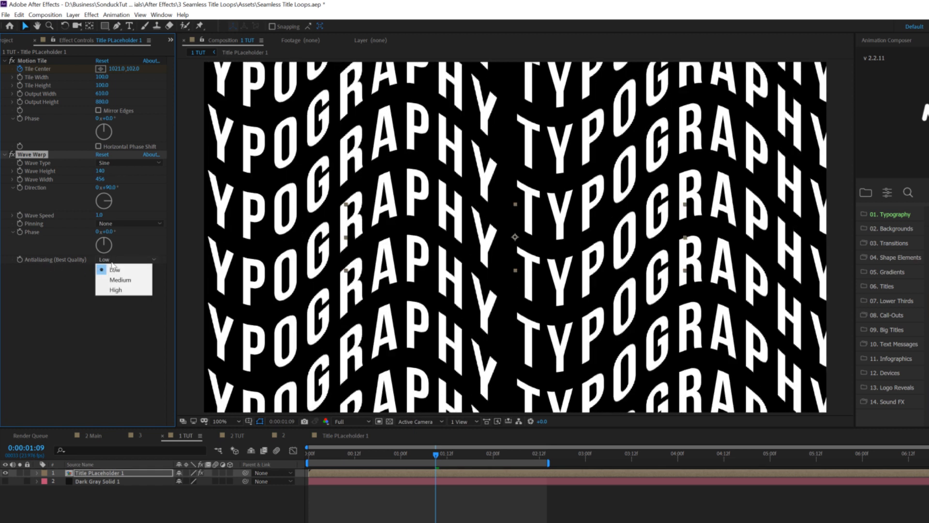
left_click(133, 290)
left_click_drag(103, 216, 78, 215)
left_click(129, 223)
left_click(128, 245)
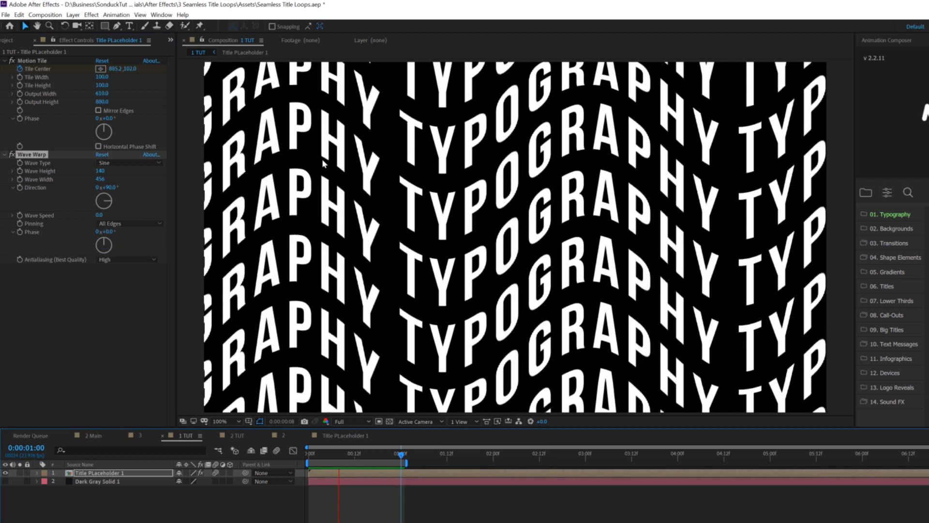
Step: Add an adjustment layer and draw two tall rectangular masks over the descending parts of the text waves
key("ctrl+alt+y")
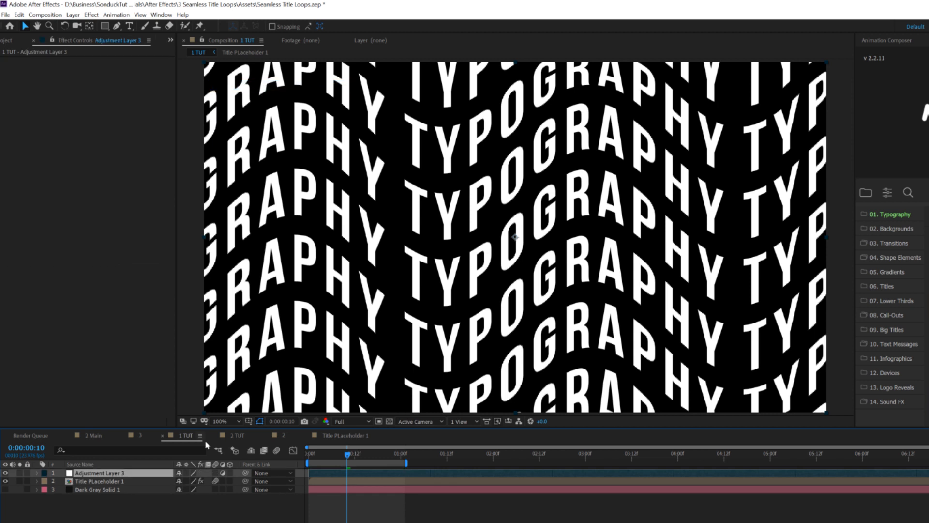
left_click(104, 25)
key("comma")
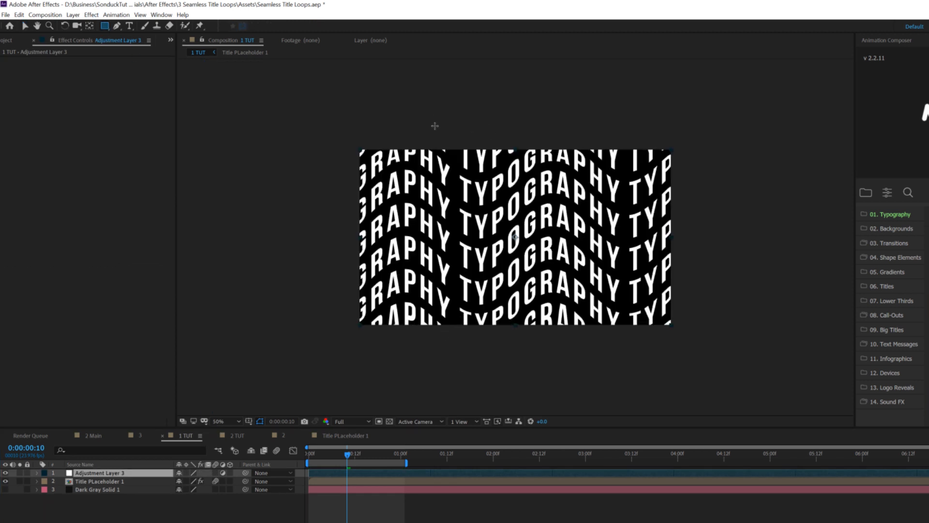
left_click_drag(434, 131, 492, 307)
left_click_drag(516, 373, 513, 390)
left_click_drag(595, 135, 661, 372)
key("v")
Step: Apply a Fill effect to the masked adjustment layer and set its colour to dark grey 3F3F3F
left_click(91, 15)
mouse_move(112, 149)
left_click(248, 299)
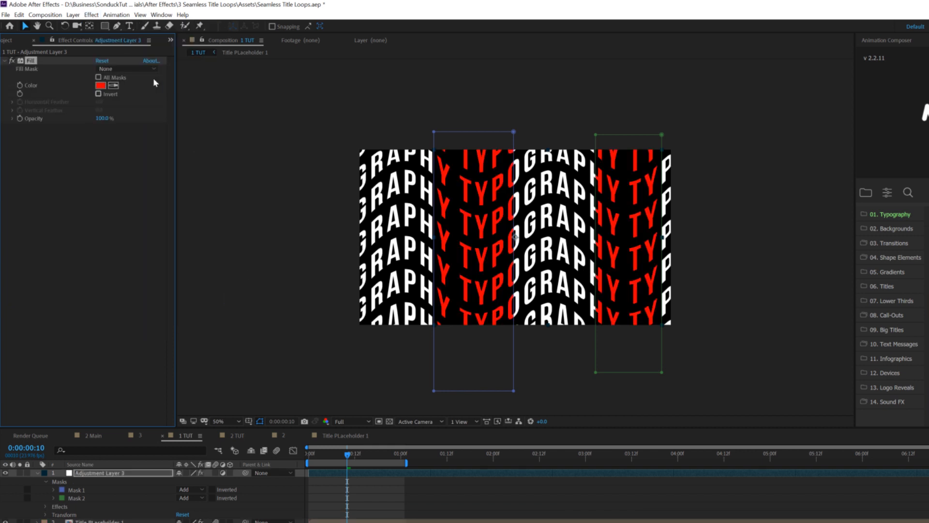
left_click(101, 86)
left_click_drag(613, 271, 558, 339)
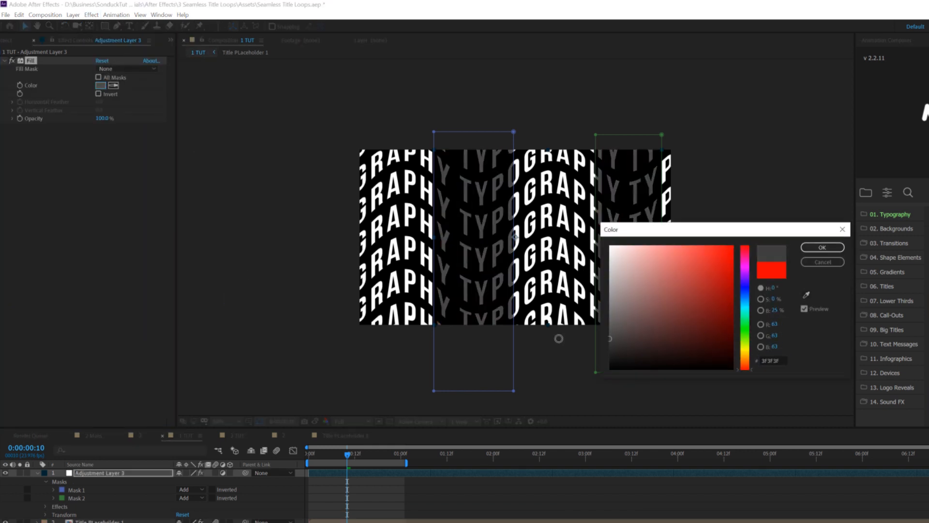
left_click(822, 247)
key("slash")
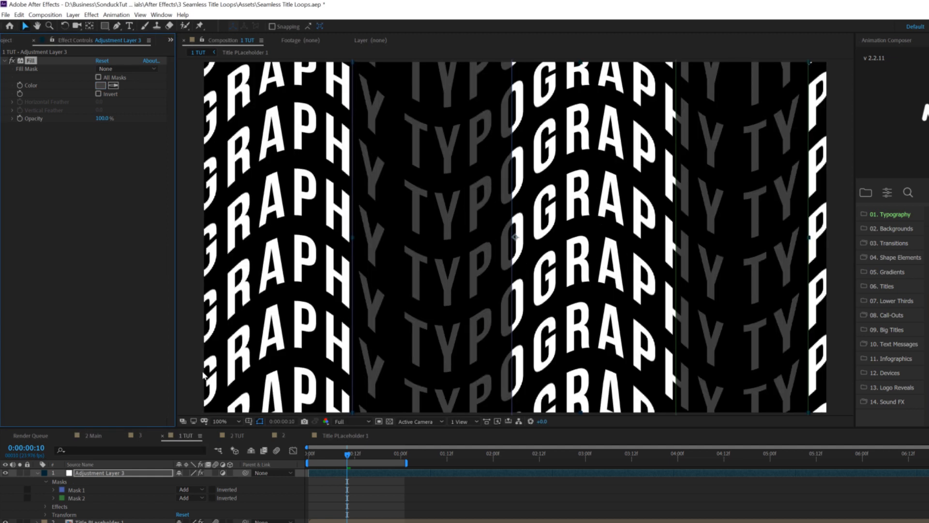
Step: Set the feather of both masks on the adjustment layer to 55 pixels
key("f")
left_click(80, 482)
left_click(80, 498, "shift")
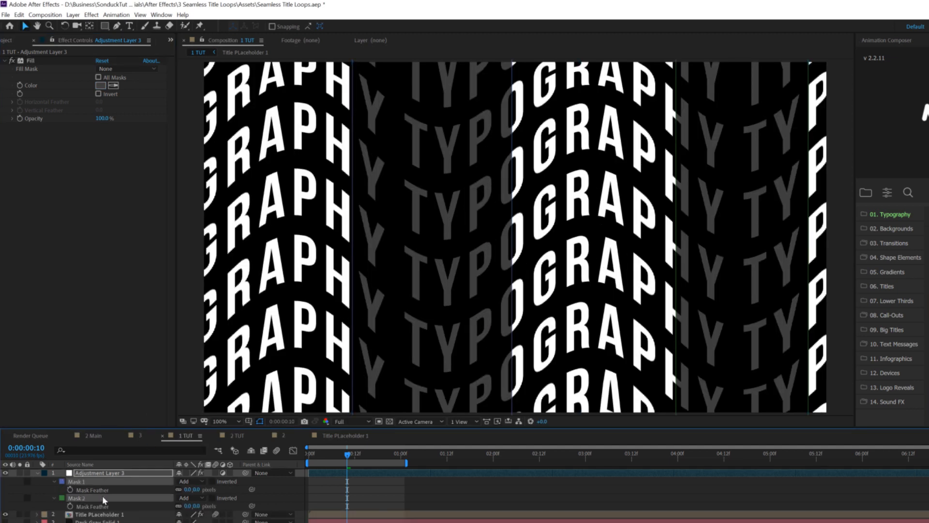
left_click_drag(187, 489, 209, 489)
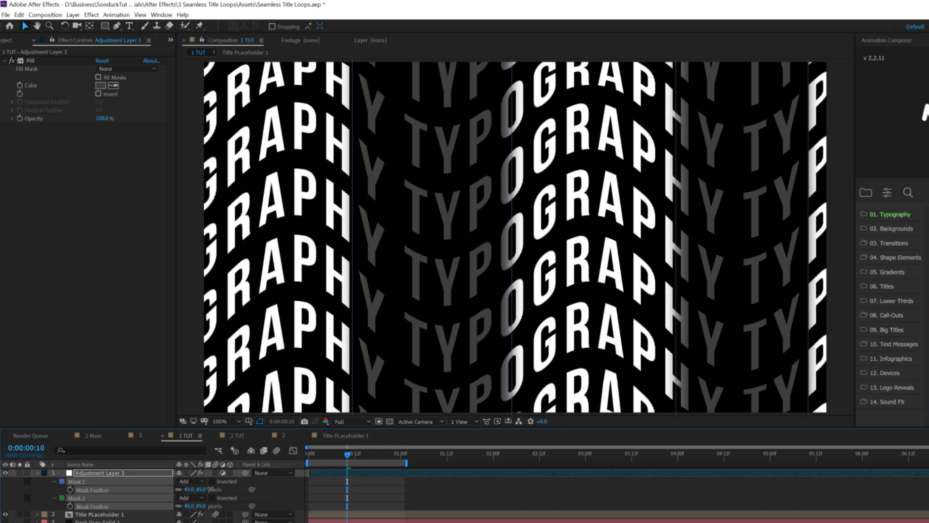
Step: Change the adjustment layer's Fill colour to a lighter grey
key("comma")
left_click(100, 85)
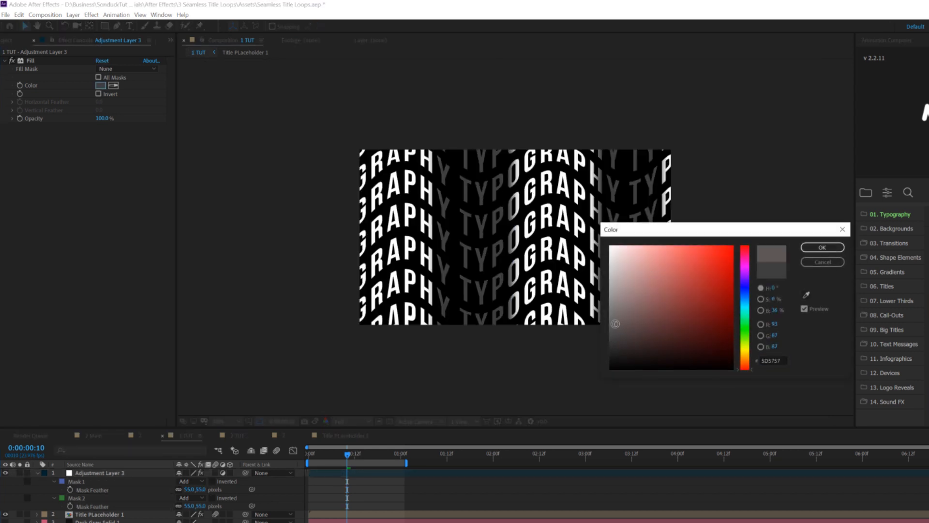
left_click_drag(573, 311, 617, 303)
left_click(822, 247)
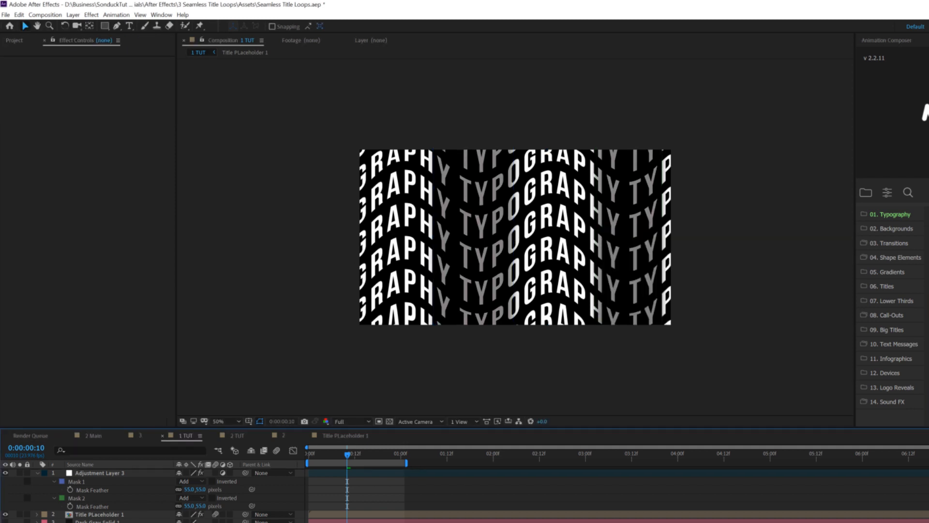
Step: Add a second adjustment layer and apply Curves with the RGB curve's midpoint raised to brighten the text
key("ctrl+alt+y")
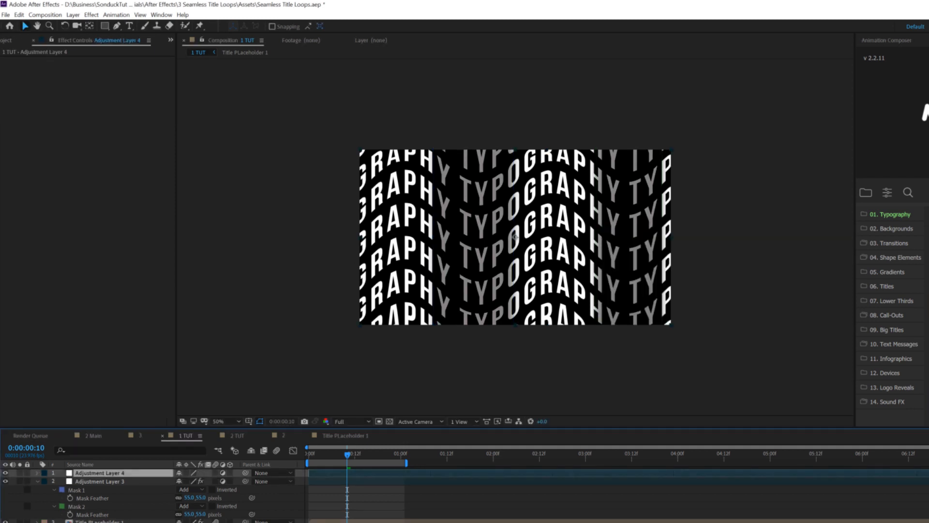
left_click(92, 15)
mouse_move(128, 118)
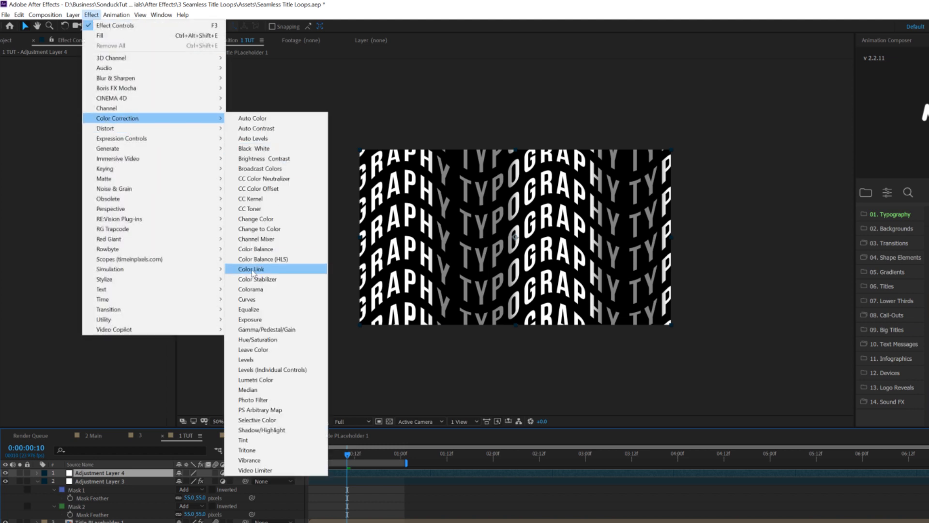
left_click(247, 297)
left_click_drag(80, 159, 54, 142)
Step: Draw a closed four-point Pen mask on the Curves adjustment layer, covering the area above a diagonal across the typography, and deselect all layers
left_click(117, 26)
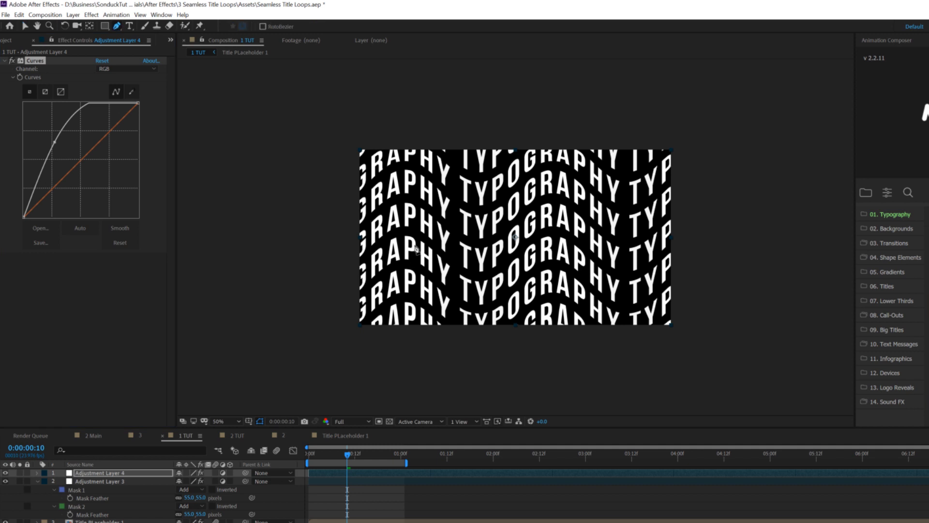
left_click(340, 281)
left_click(775, 145)
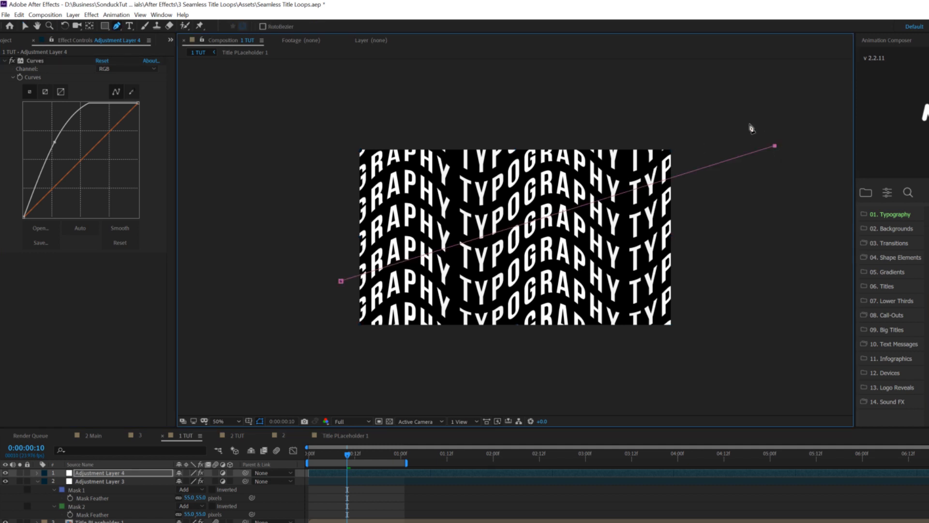
left_click(581, 84)
left_click(330, 105)
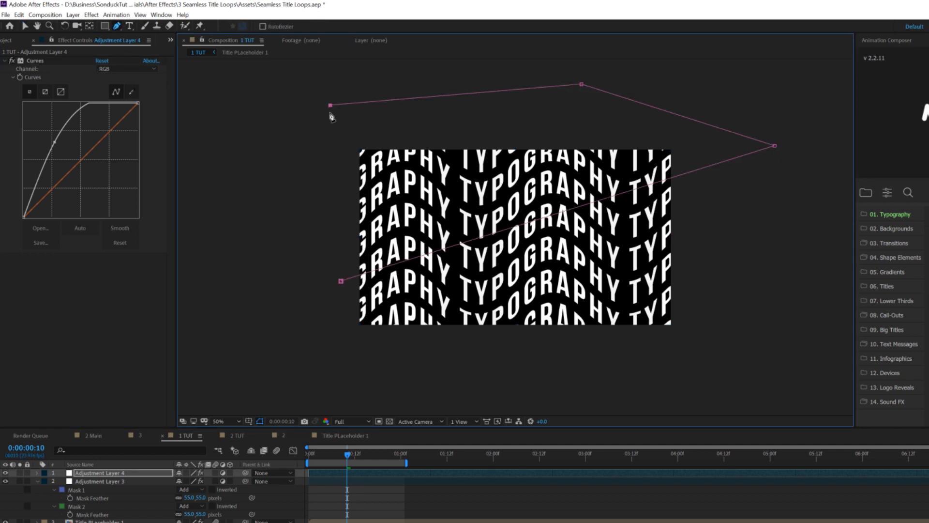
left_click(340, 280)
key("m")
key("ctrl+shift+a")
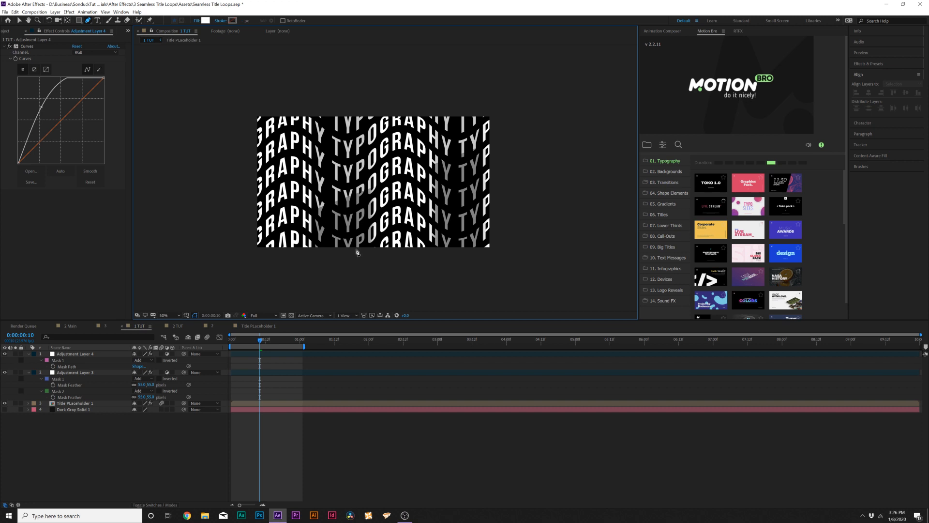
Step: Apply a Fill effect to the Title PLaceholder 1 layer and set its colour to light grey
left_click(72, 403)
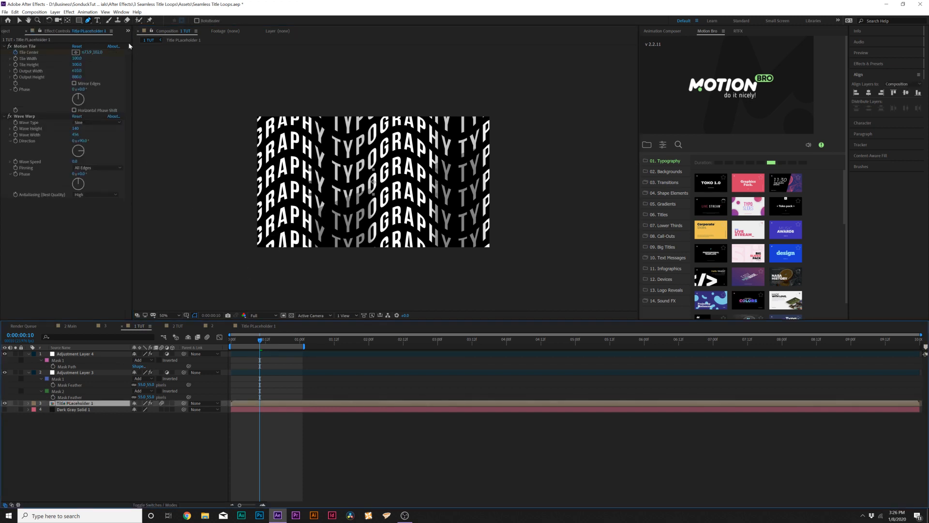
left_click(68, 12)
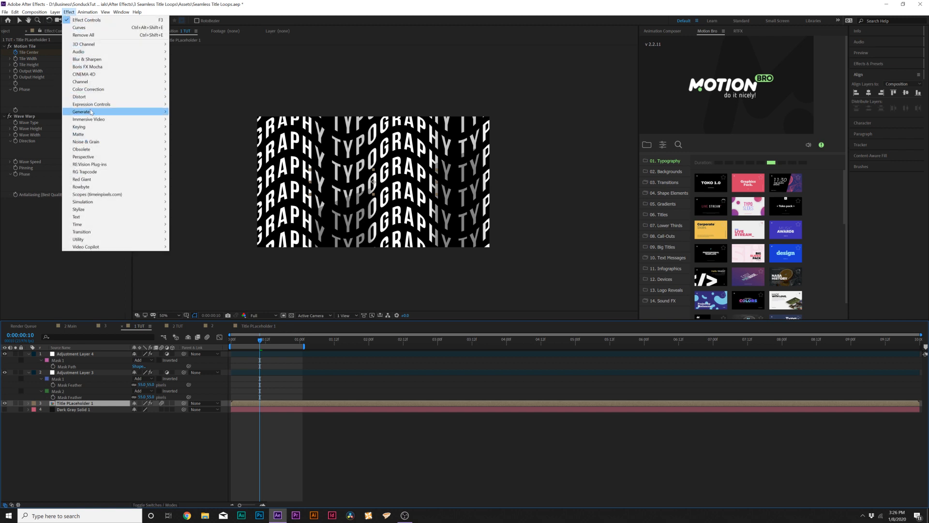
mouse_move(90, 112)
left_click(200, 225)
left_click(76, 220)
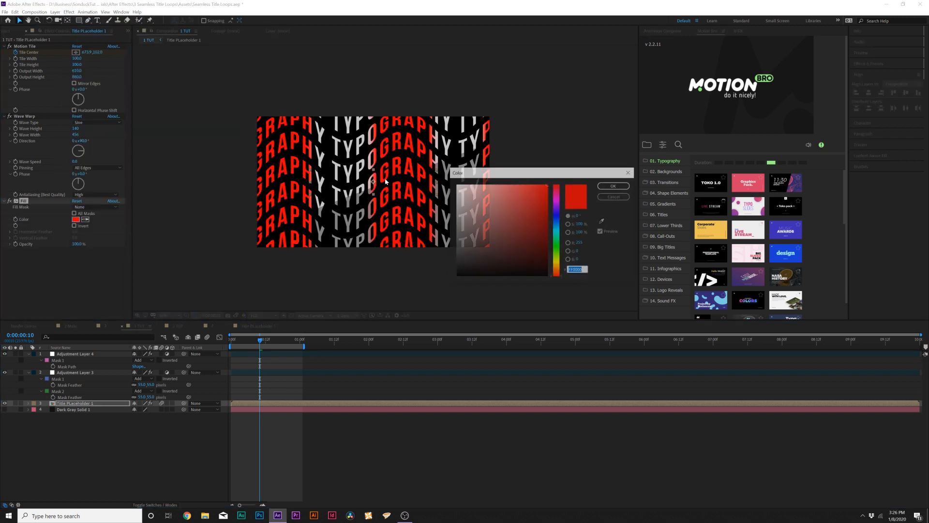
left_click_drag(462, 200, 427, 206)
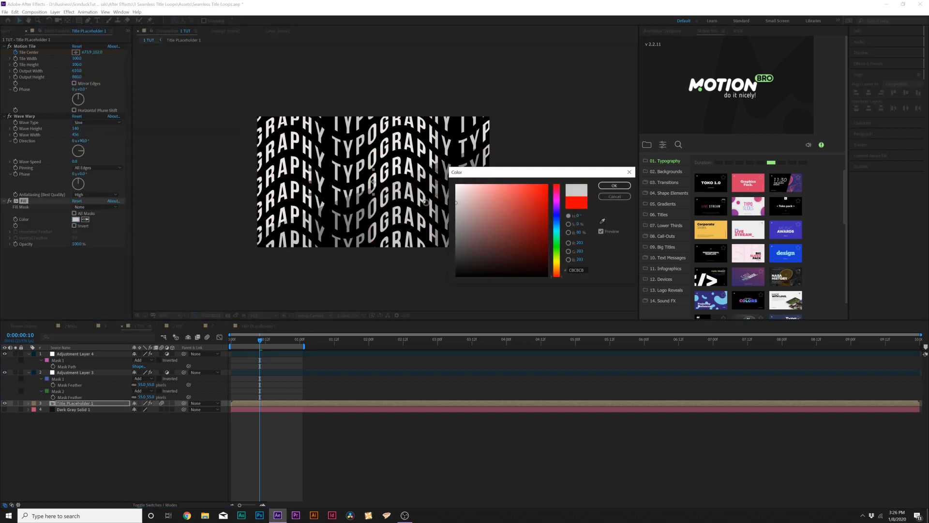
left_click(614, 185)
left_click(151, 426)
Step: Preview the looping typography animation with the POSTERS title
scroll(287, 215, "up", 2)
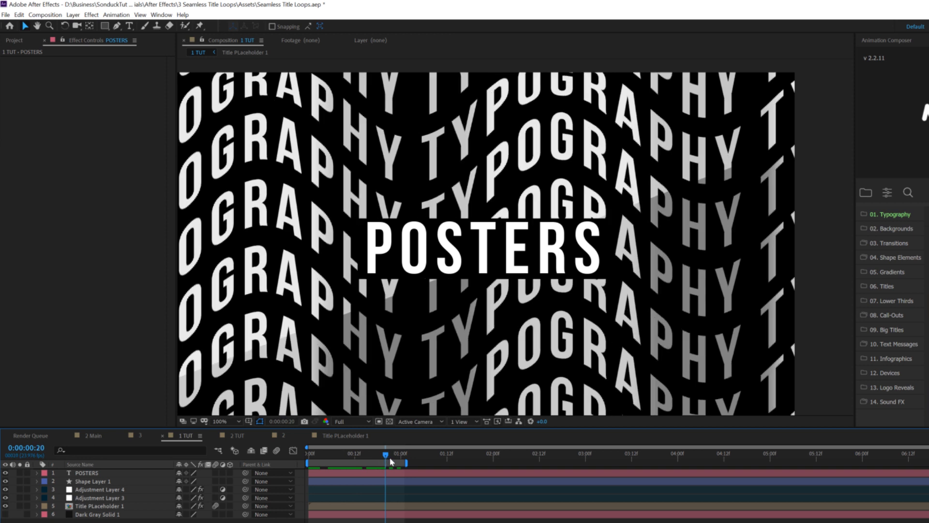
key("space")
key("space")
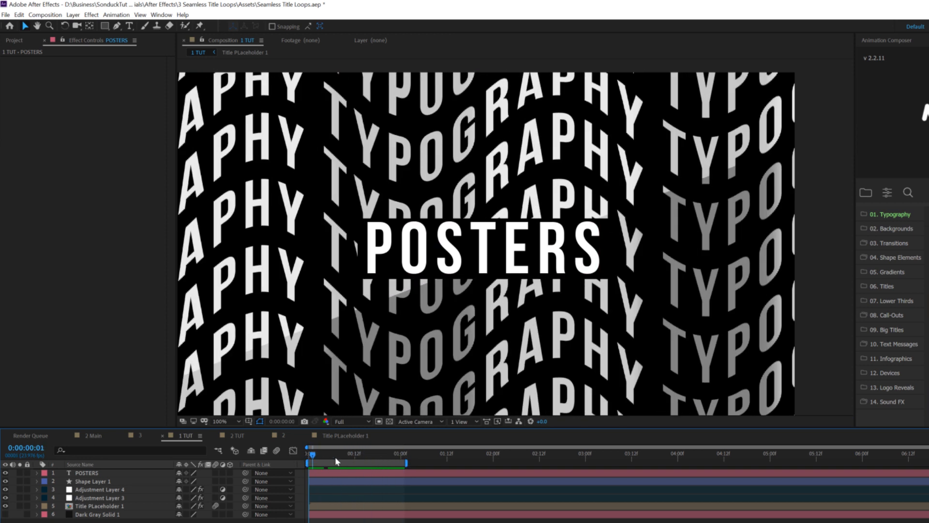
Step: Open the 2 TUT composition and check the composition settings of its nested Title 3 composition
left_click(239, 436)
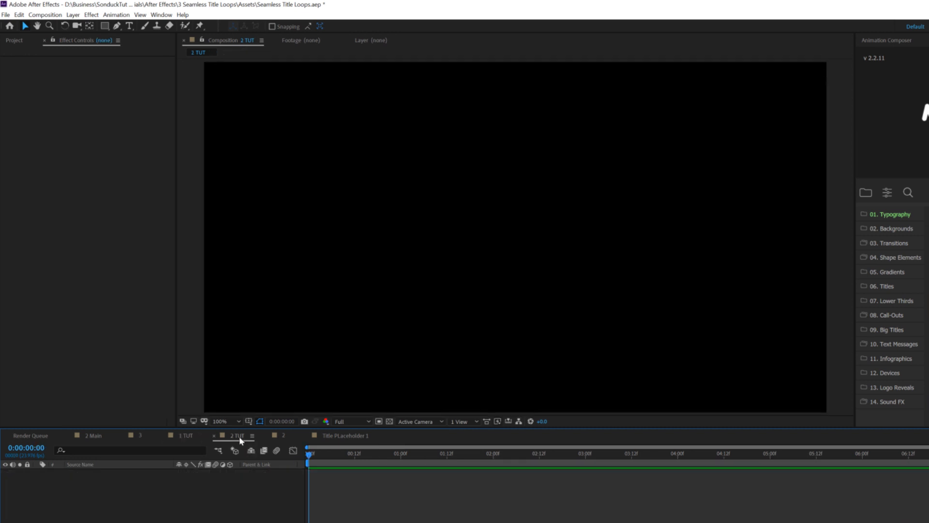
left_click(141, 435)
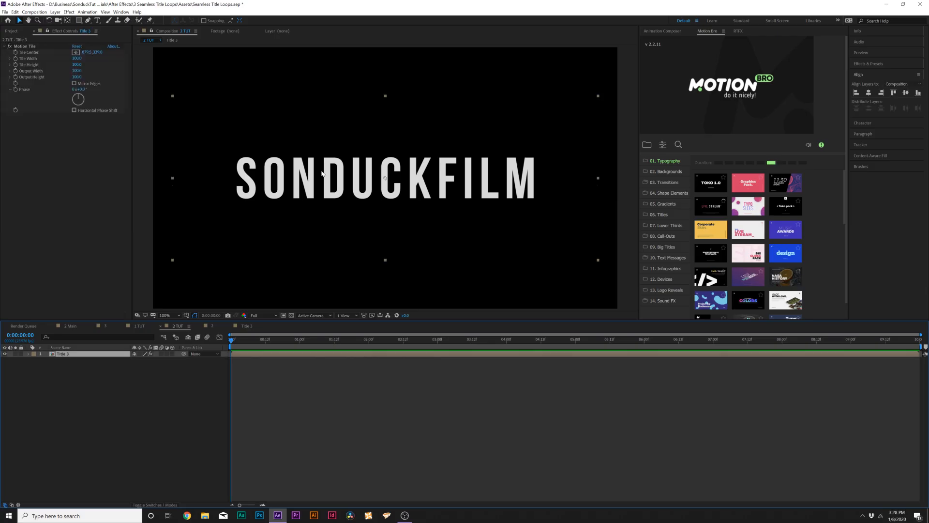
double_click(63, 354)
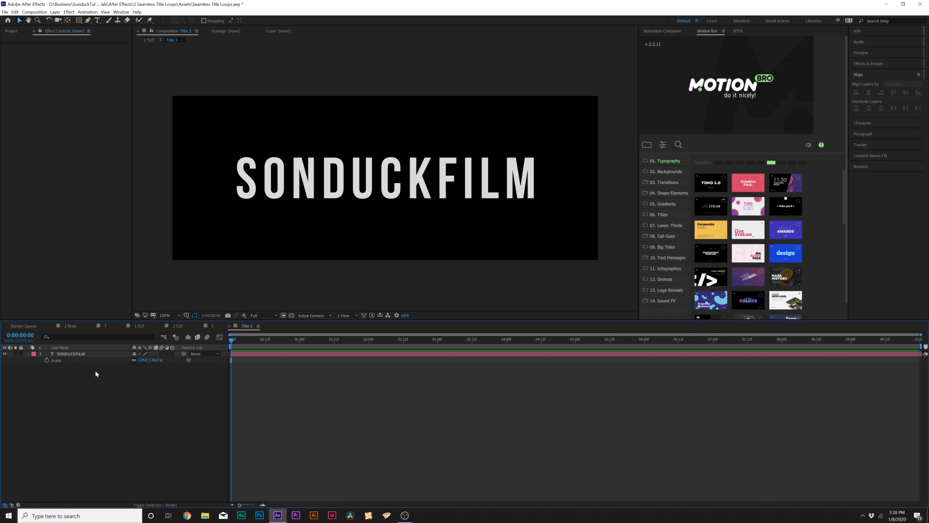
key("ctrl+k")
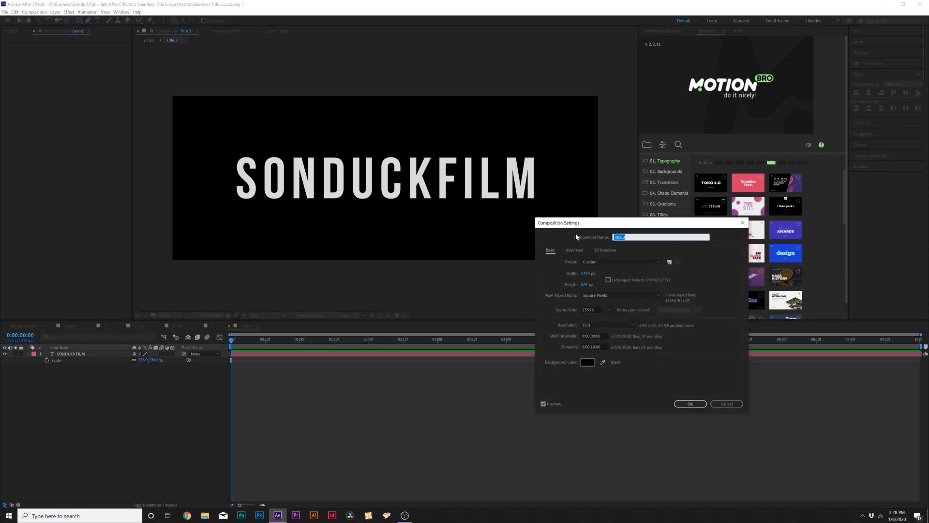
left_click_drag(577, 223, 515, 209)
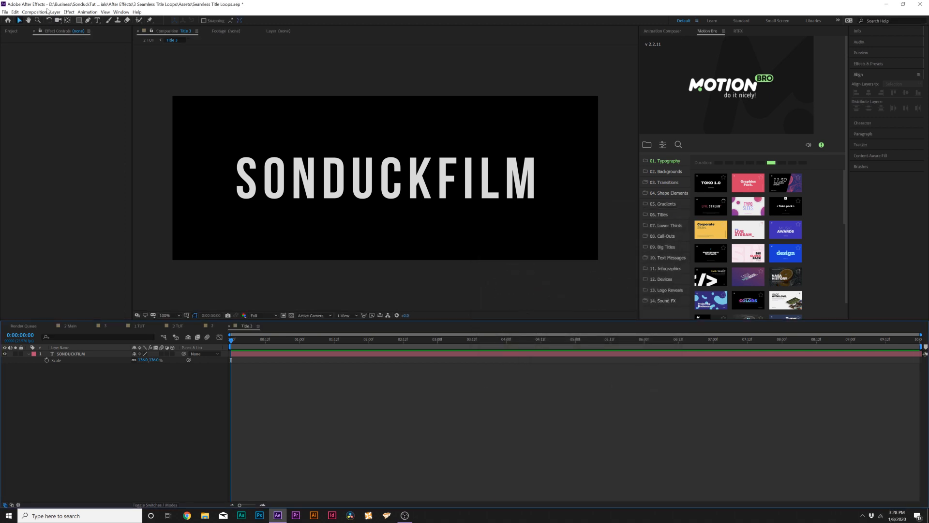
left_click(47, 12)
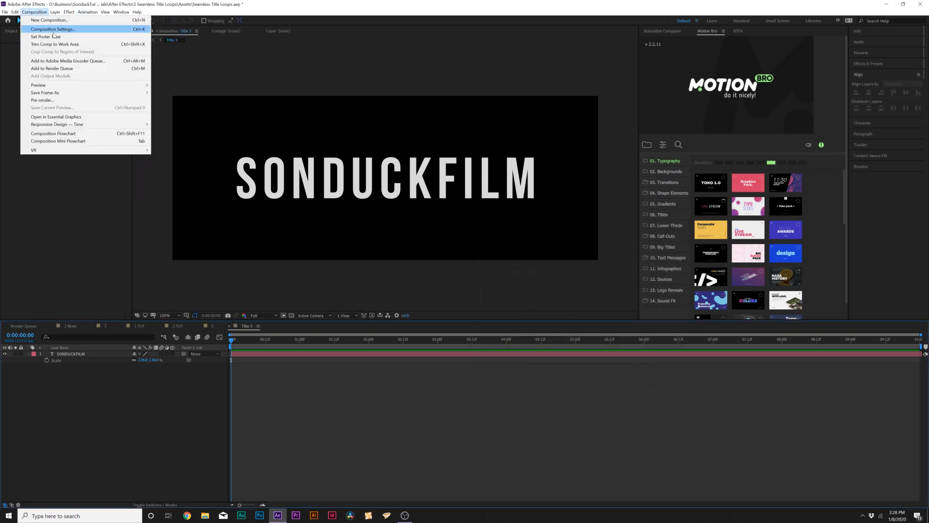
left_click(208, 376)
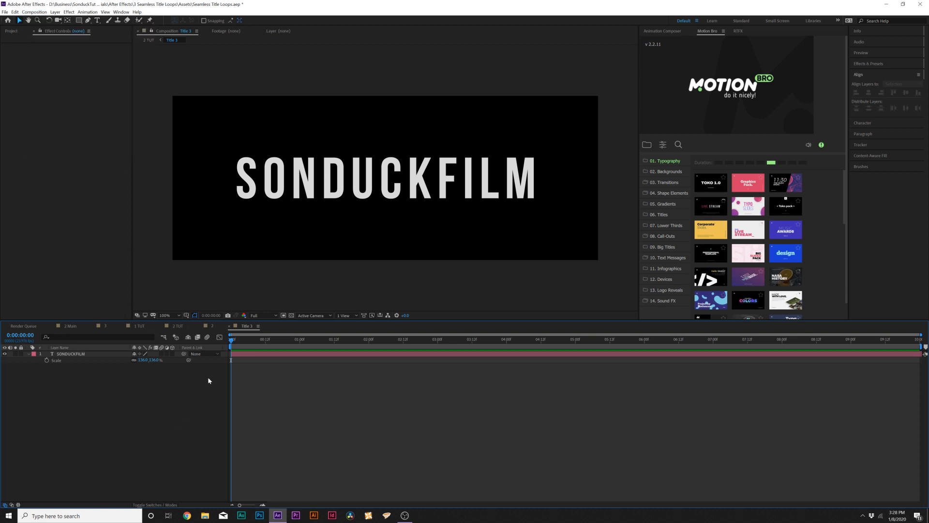
left_click(214, 327)
left_click(184, 327)
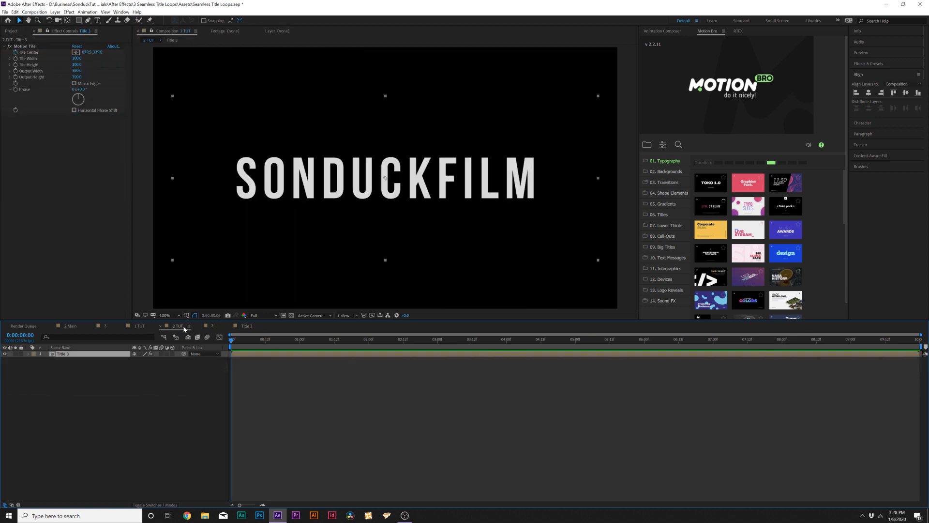
Step: Set both Tile Width and Tile Height of the Title 3 layer's Motion Tile effect to 22
left_click(24, 47)
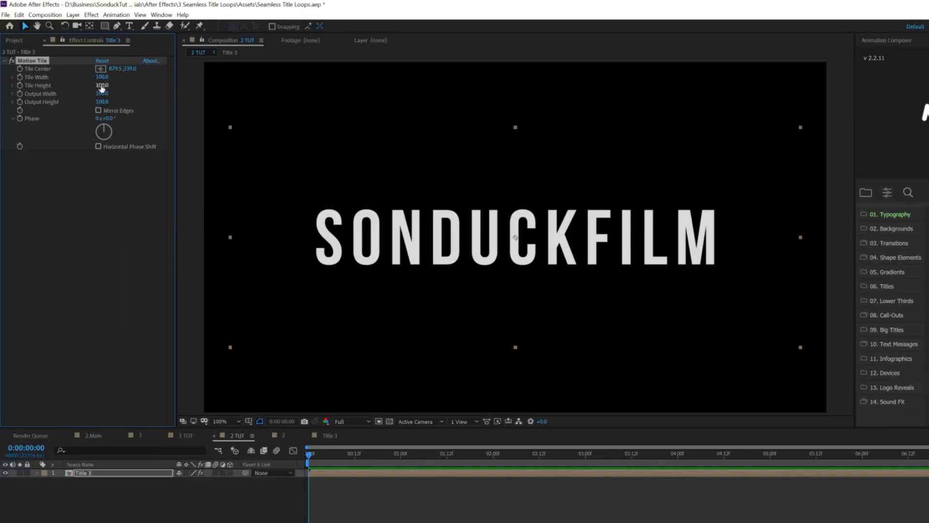
mouse_move(101, 85)
left_mouse_down()
mouse_move(114, 84)
mouse_move(87, 84)
mouse_move(102, 83)
left_mouse_up()
left_click(100, 77)
type("22")
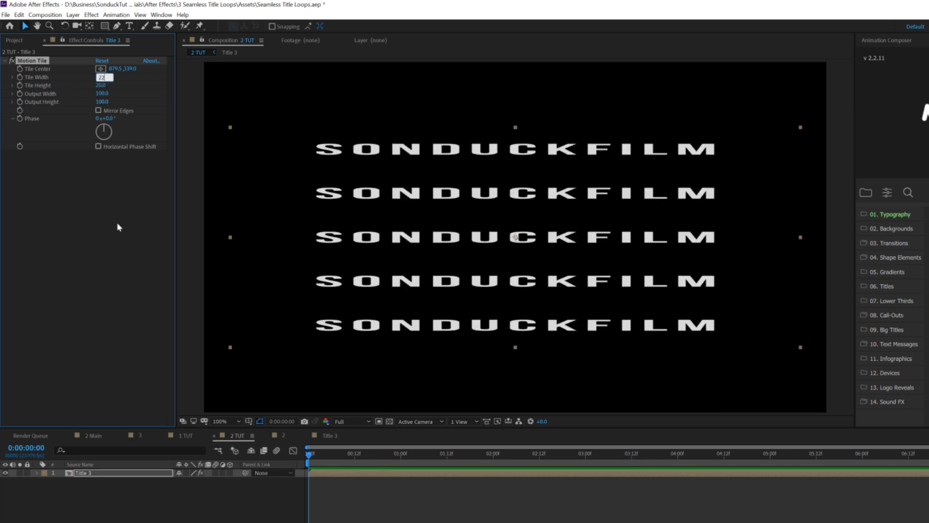
key("Return")
left_click(99, 85)
type("22")
key("Return")
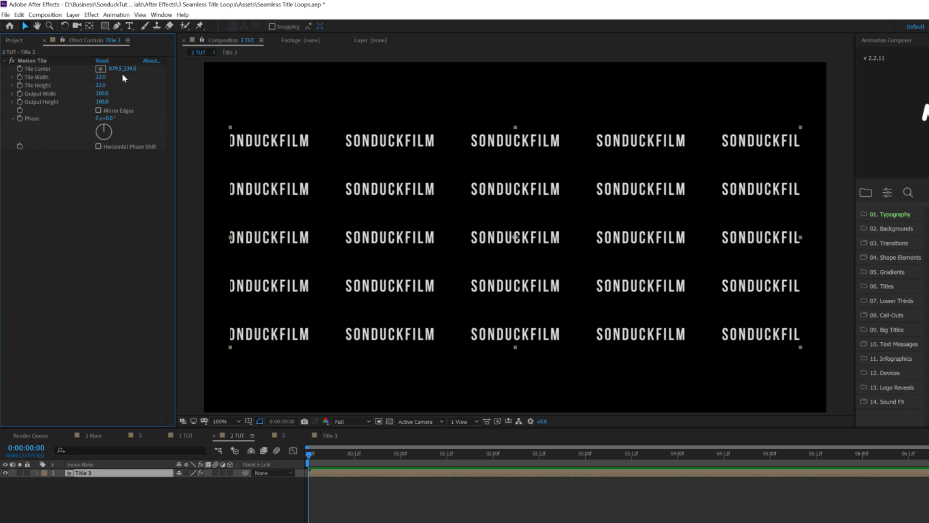
Step: Set the Motion Tile effect's Output Height to 350 and Output Width to 620
left_click(103, 102)
type("150")
left_click(115, 103)
left_click_drag(102, 94, 129, 96)
Step: Apply a Transform effect to the Title 3 layer and set its Rotation to 30 degrees
left_click(91, 15)
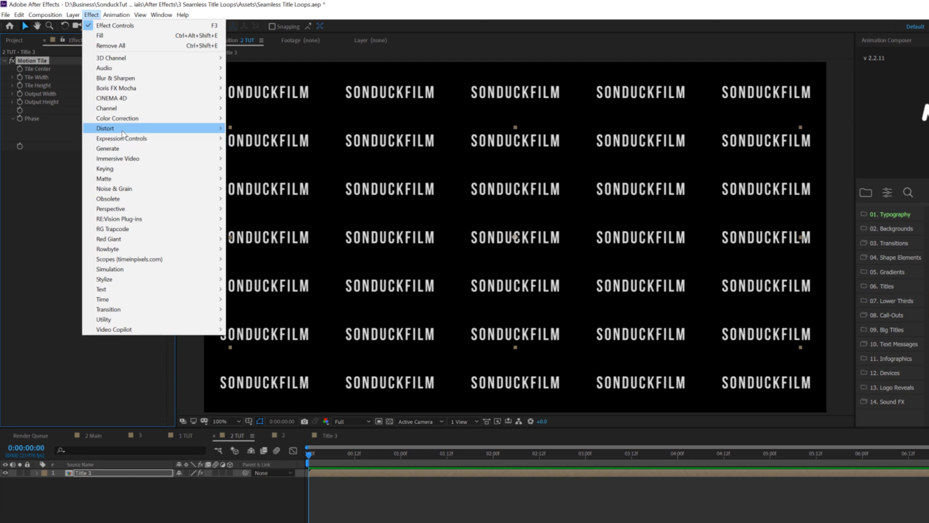
mouse_move(124, 130)
left_click(251, 439)
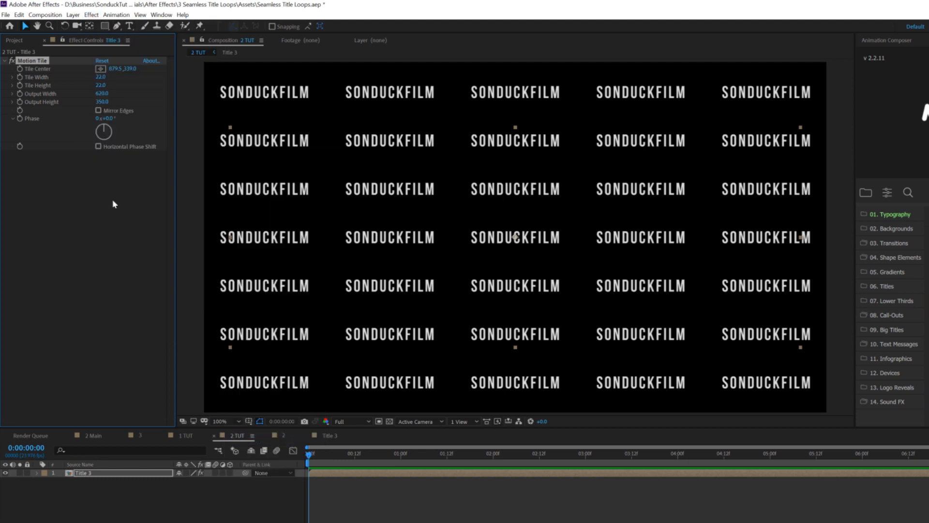
left_click_drag(122, 239, 124, 239)
Step: Keyframe the Motion Tile's Tile Center and Phase at the first frame, and set Tile Center to 879.5, 989.0 at 5 seconds
left_click(30, 61)
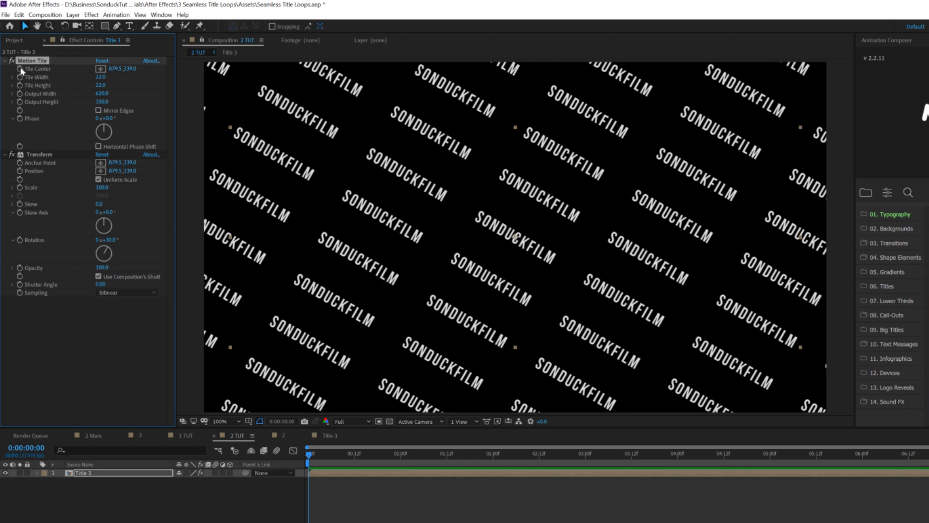
left_click(20, 118)
left_click_drag(550, 453, 769, 463)
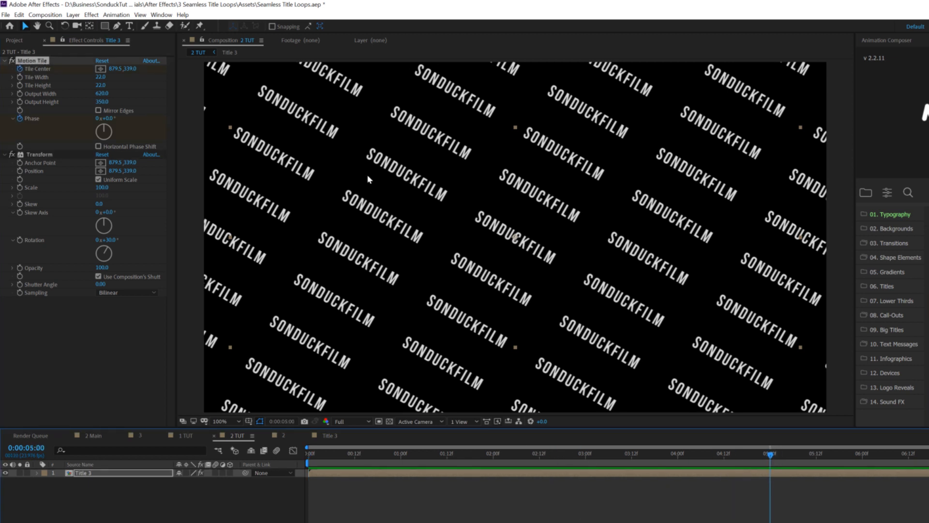
left_click_drag(134, 75, 430, 90)
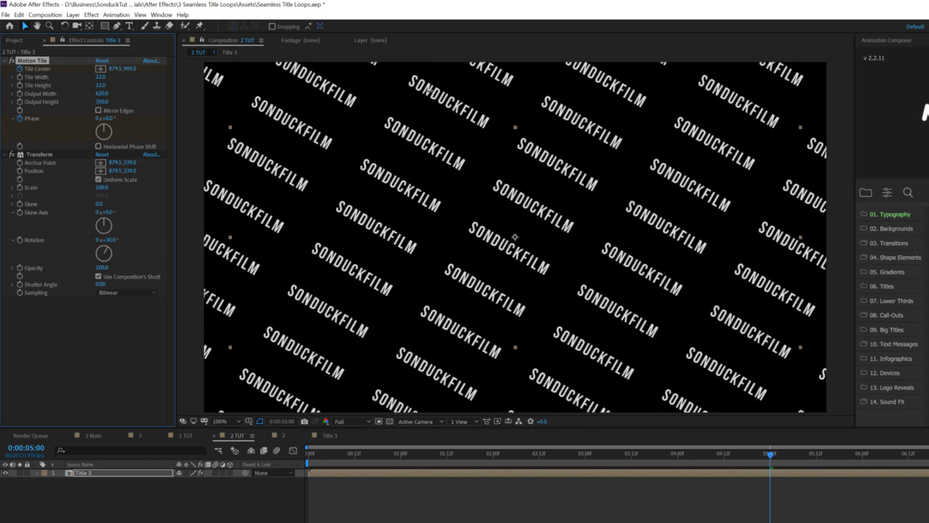
key("u")
left_click(99, 118)
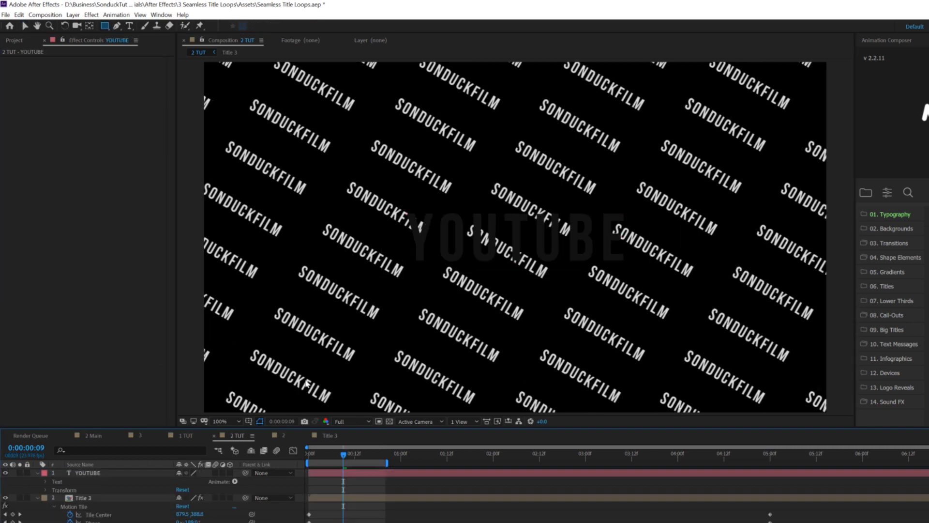
Step: Draw a white rectangle around the YOUTUBE title and place the text layer above the rectangle's shape layer
left_click(104, 26)
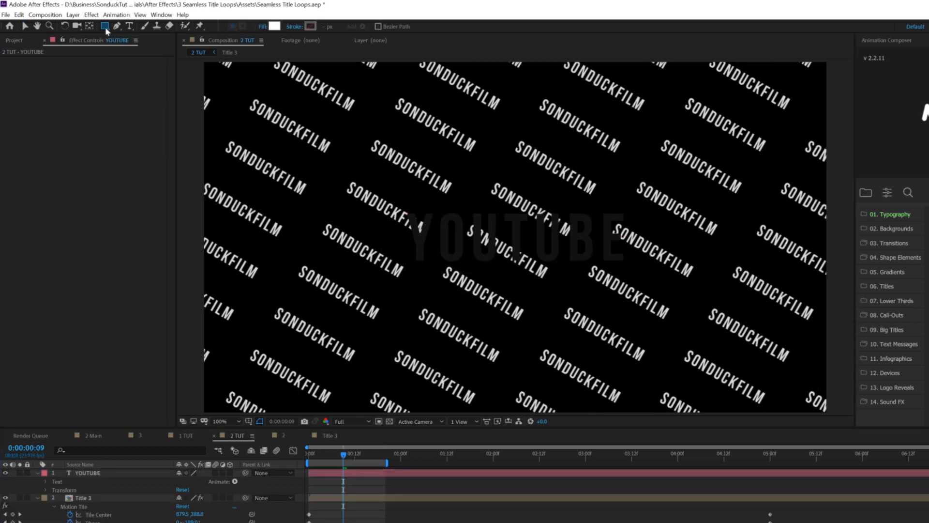
left_click_drag(383, 199, 661, 270)
left_click_drag(86, 510, 87, 471)
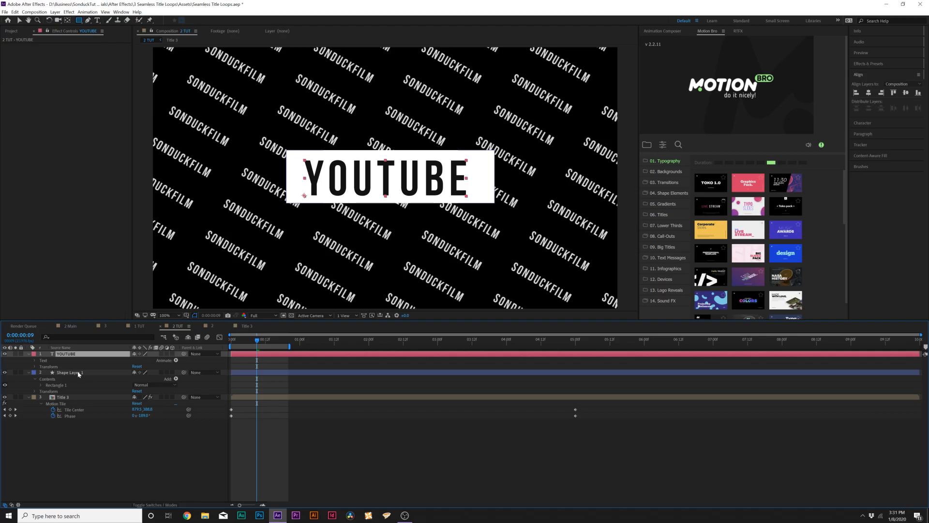
Step: Align the YOUTUBE text and rectangle layers to their horizontal and vertical centres, and clear the selection
left_click(103, 498, "shift")
left_click(868, 93)
left_click(905, 93)
left_click(19, 21)
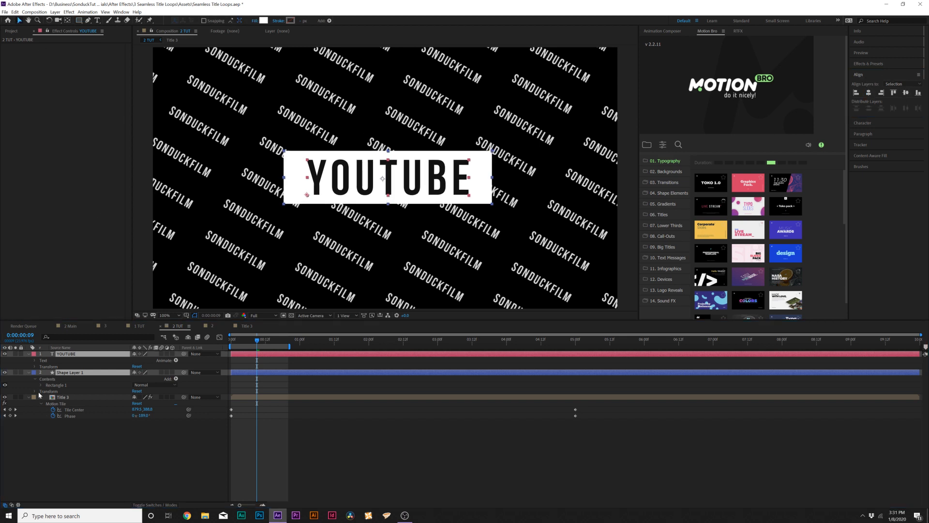
left_click(130, 460)
Step: Set the rectangle shape layer's track matte to Alpha Inverted, using the YOUTUBE text layer above it
left_click(72, 372)
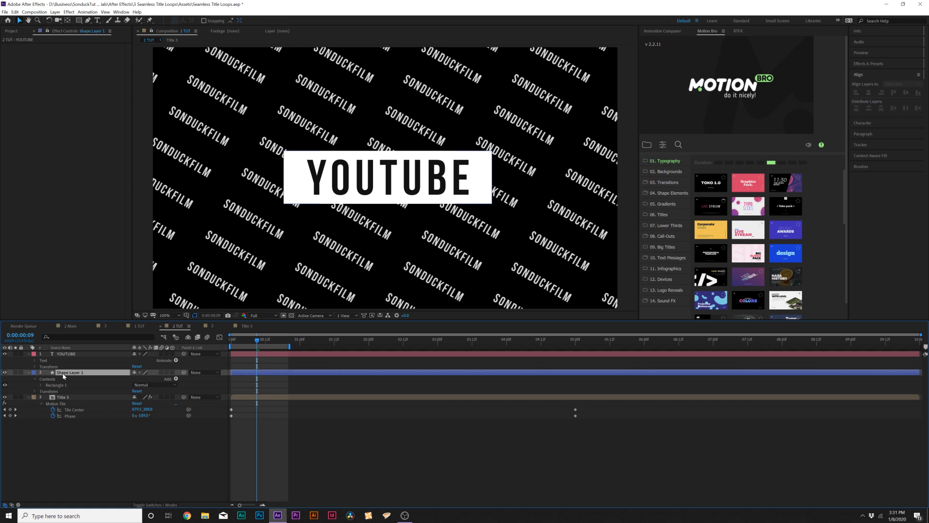
left_click(145, 505)
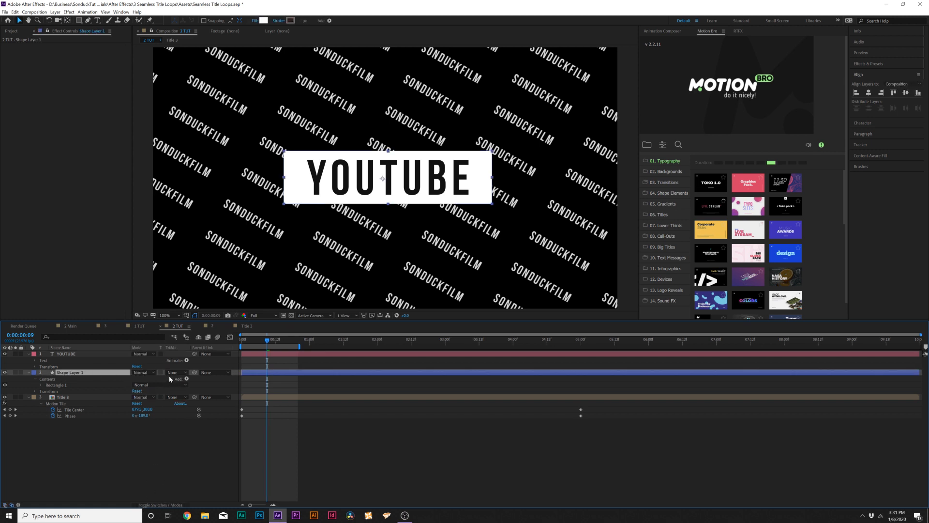
left_click(175, 372)
left_click(184, 397)
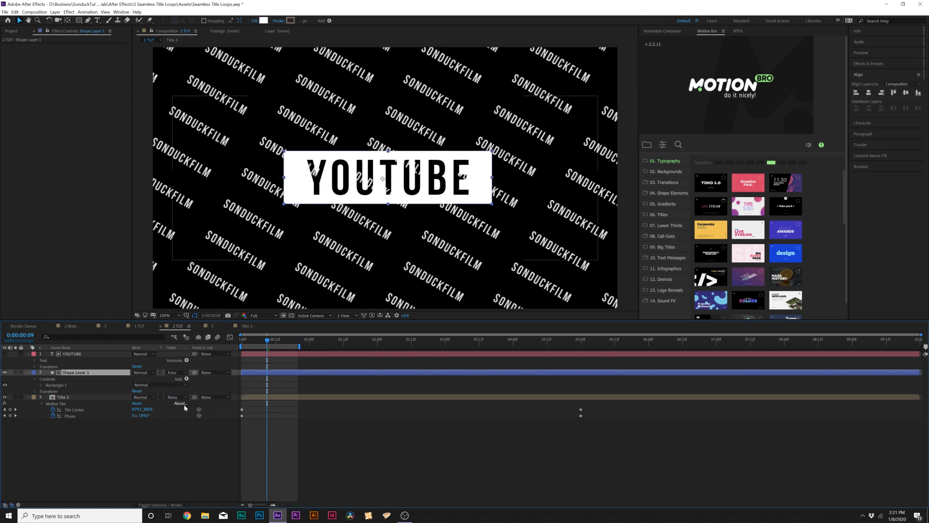